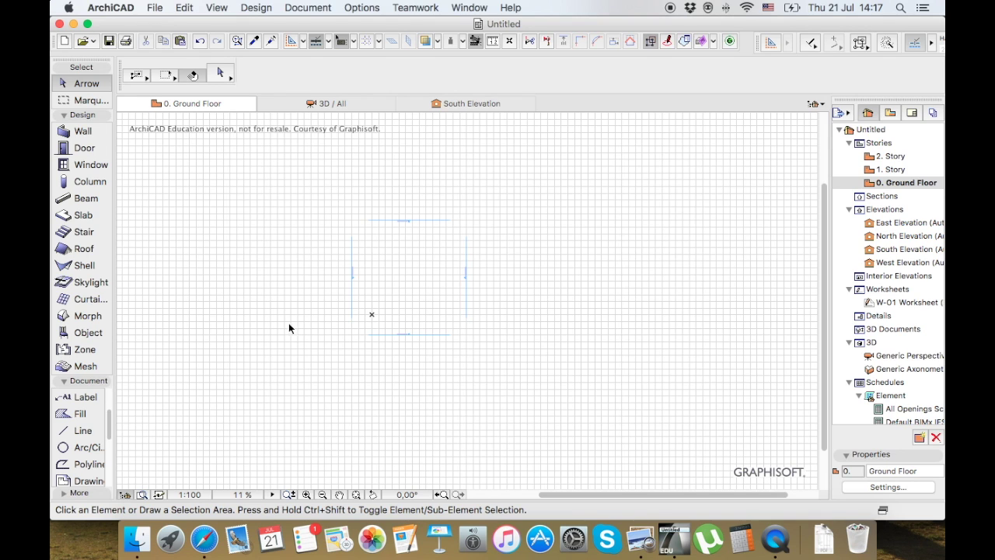
{"action": "left_click", "coordinate": [889, 290]}
{"action": "right_click", "coordinate": [889, 292]}
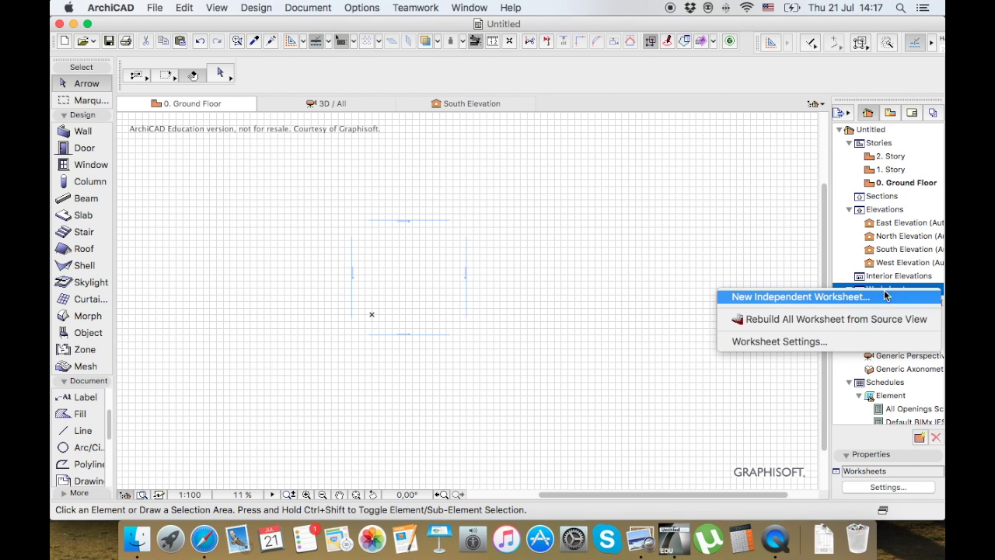
{"action": "left_click", "coordinate": [877, 297]}
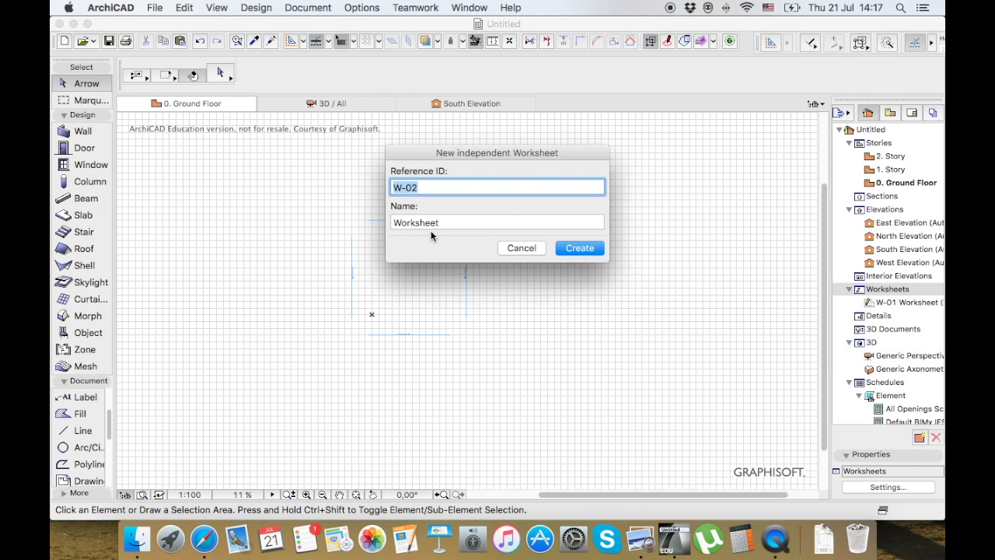
{"action": "left_click", "coordinate": [521, 247]}
Open the W-01 Worksheet and choose the drawing 1NE4-seguku,lweza.DWG to merge into it.
{"action": "double_click", "coordinate": [923, 302]}
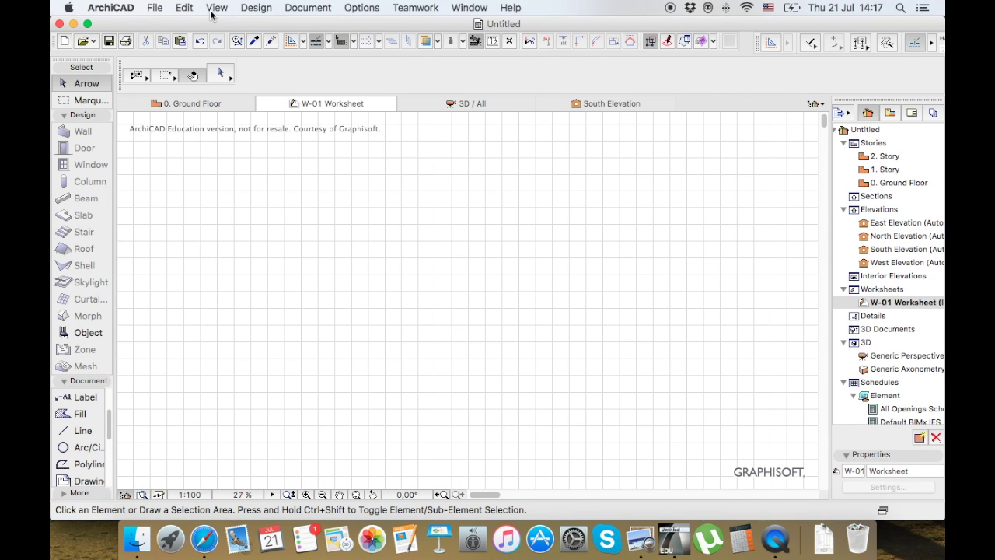
{"action": "left_click", "coordinate": [155, 9]}
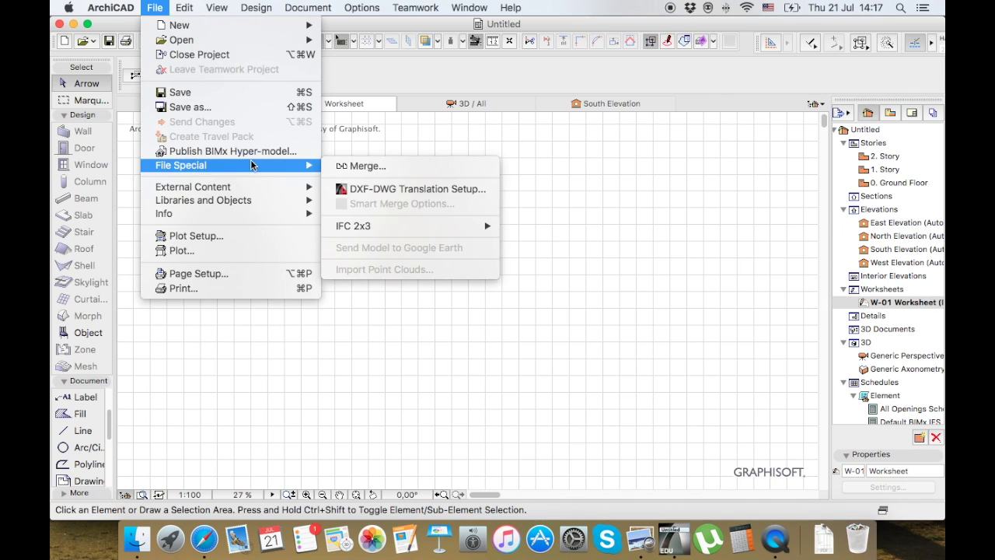
{"action": "mouse_move", "coordinate": [271, 168]}
{"action": "left_click", "coordinate": [365, 165]}
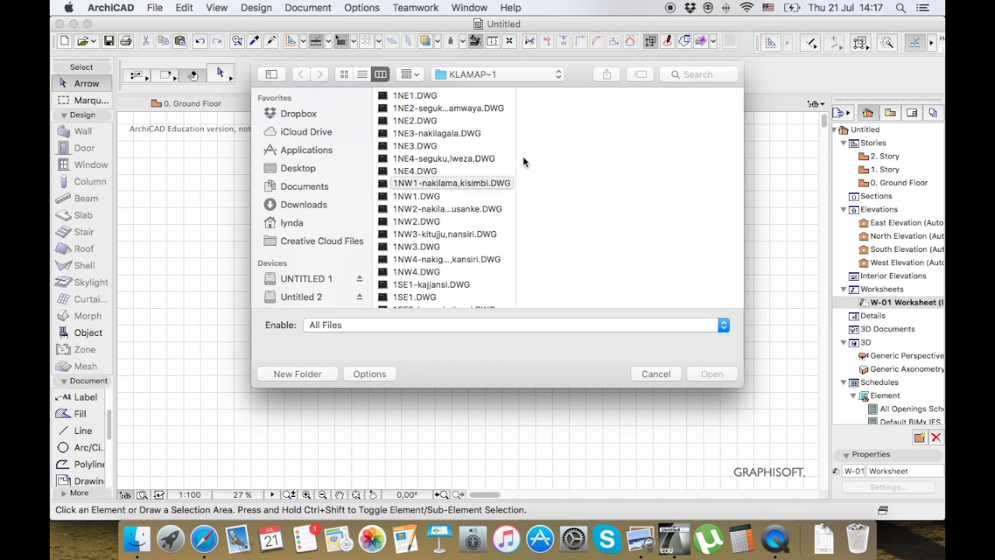
{"action": "left_click", "coordinate": [482, 157]}
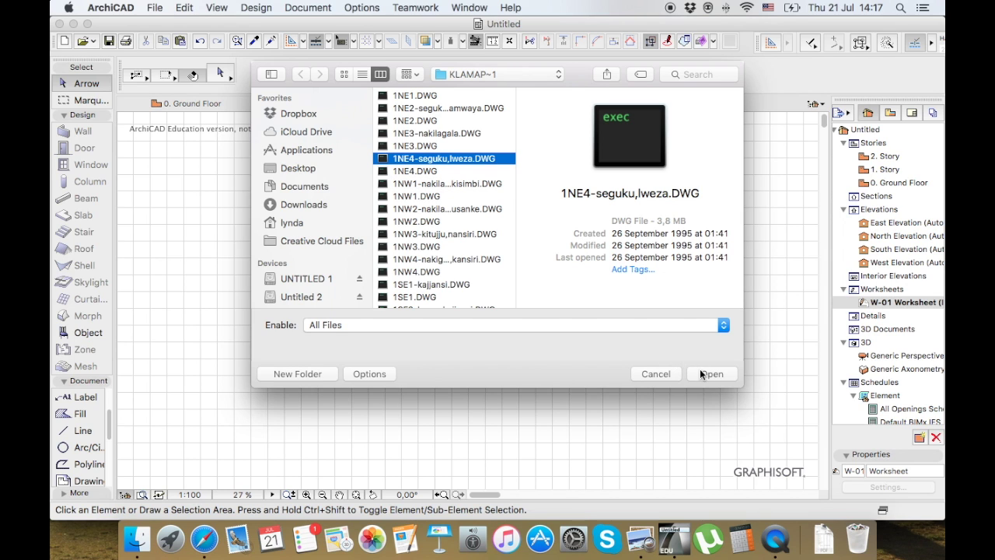
{"action": "left_click", "coordinate": [704, 374]}
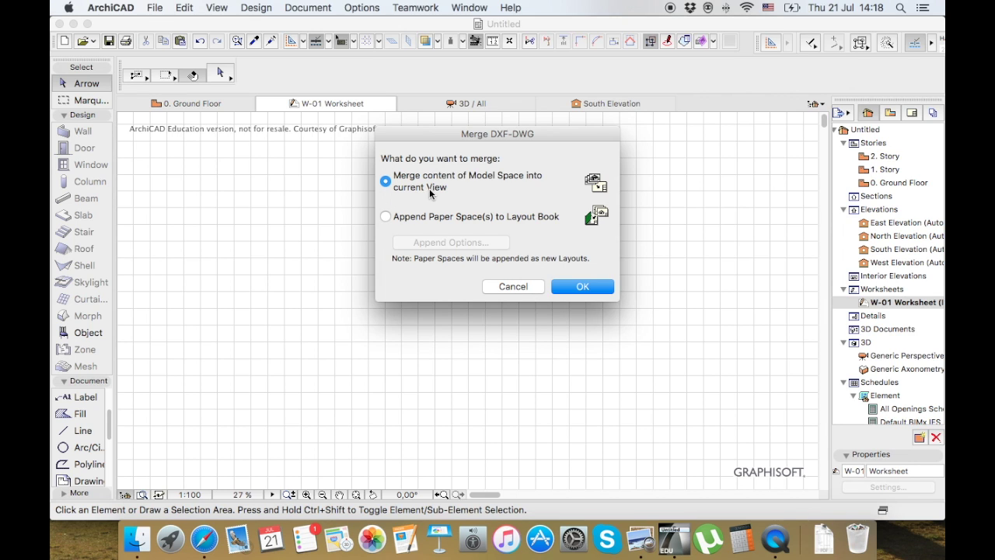
Merge the Model Space content into the worksheet with the 02 For editable import translator at scale 1,00, importing all layers.
{"action": "left_click", "coordinate": [574, 289]}
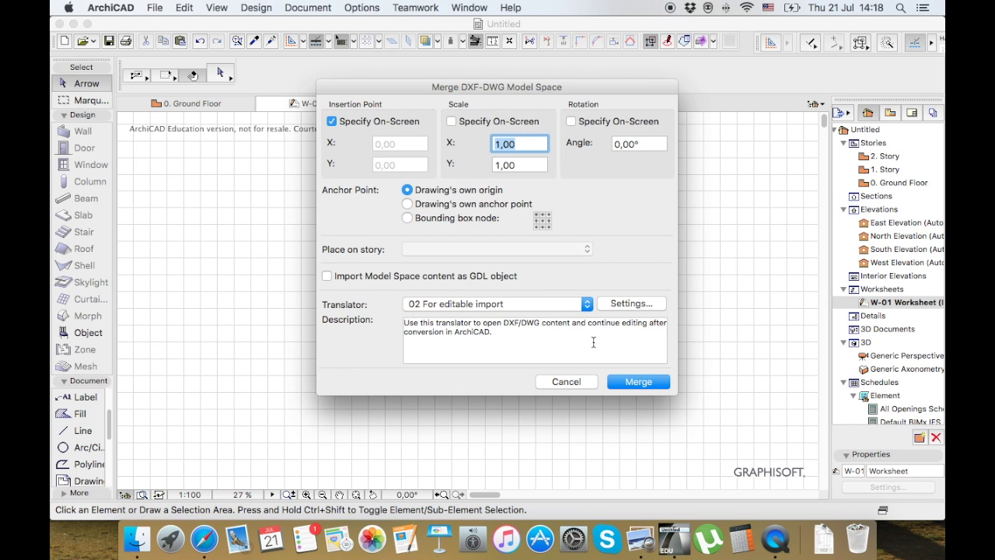
{"action": "left_click", "coordinate": [628, 382]}
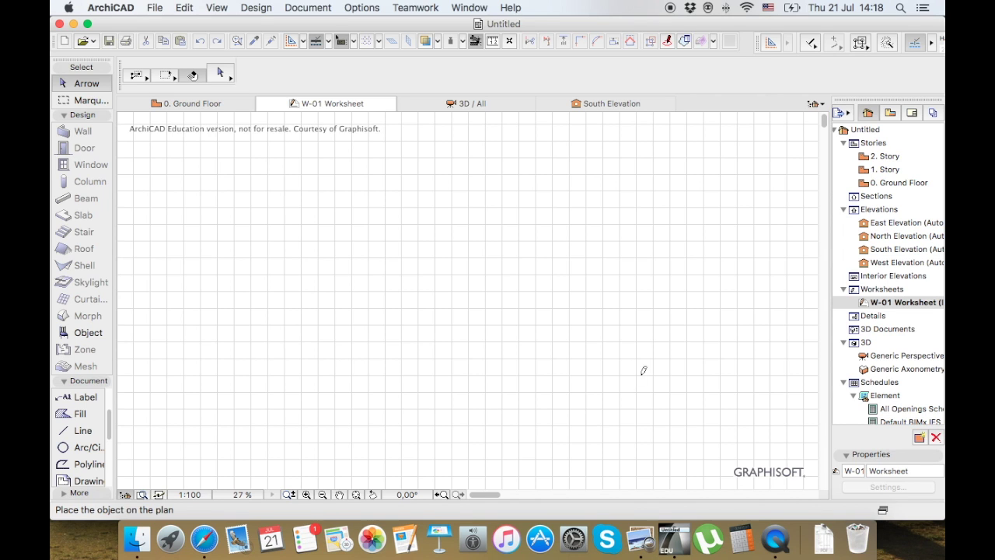
{"action": "left_click", "coordinate": [422, 293]}
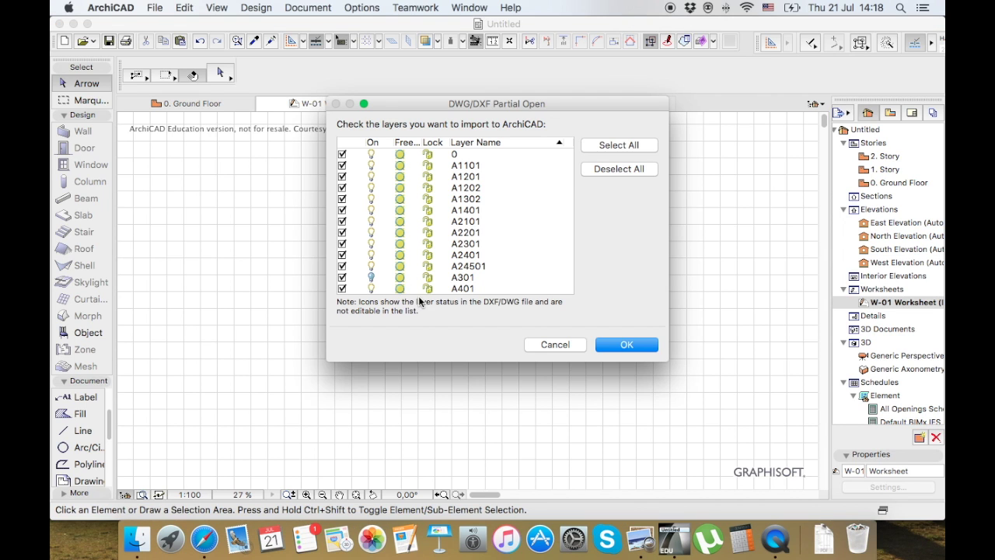
{"action": "left_click", "coordinate": [609, 146]}
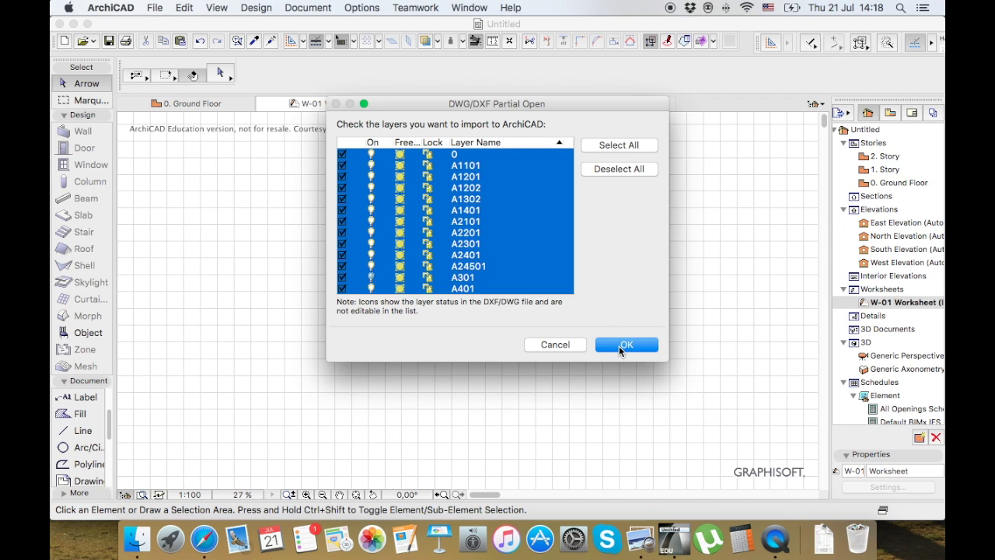
{"action": "left_click", "coordinate": [619, 346]}
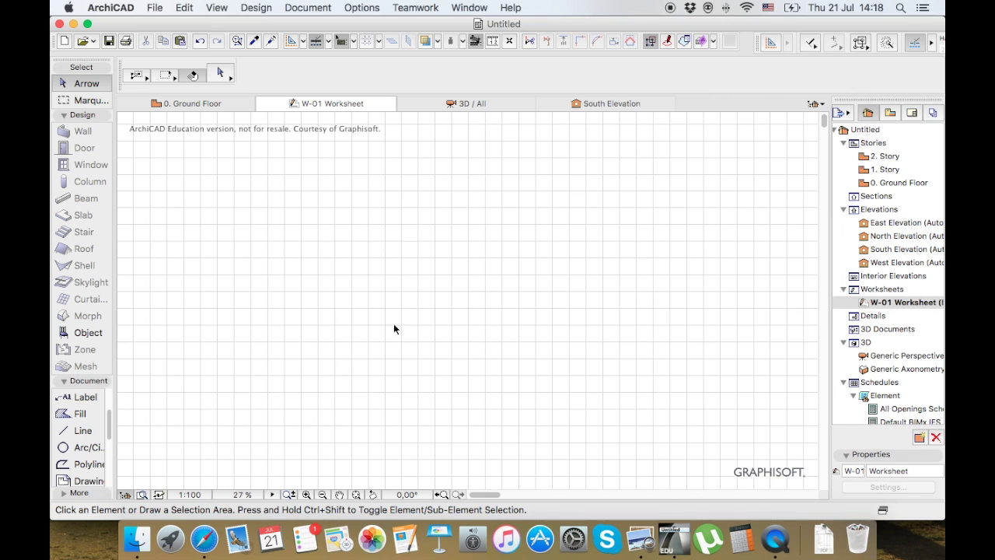
Examine the merged map up close, checking a contour line near its lower-right corner.
{"action": "left_click", "coordinate": [355, 495]}
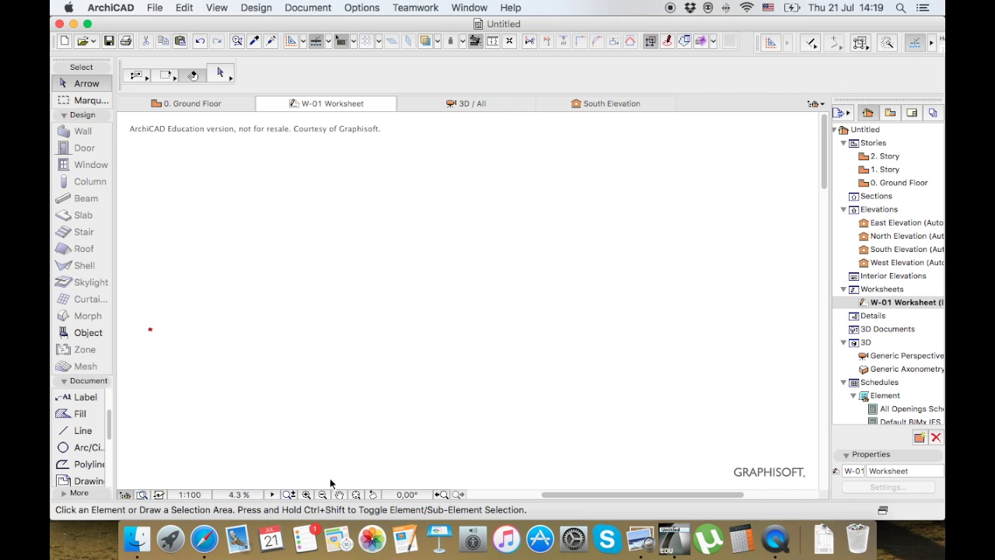
{"action": "left_click", "coordinate": [307, 494]}
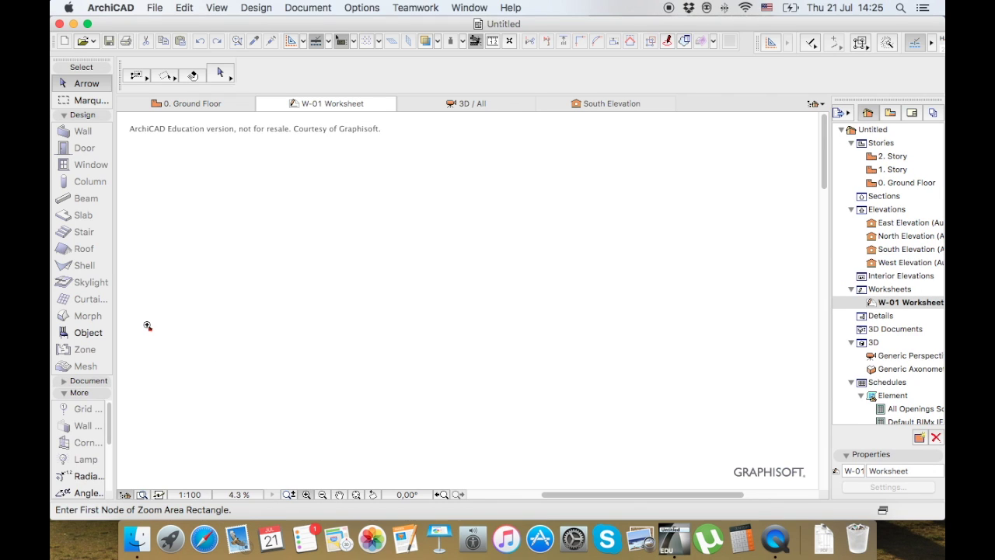
{"action": "left_click", "coordinate": [146, 324]}
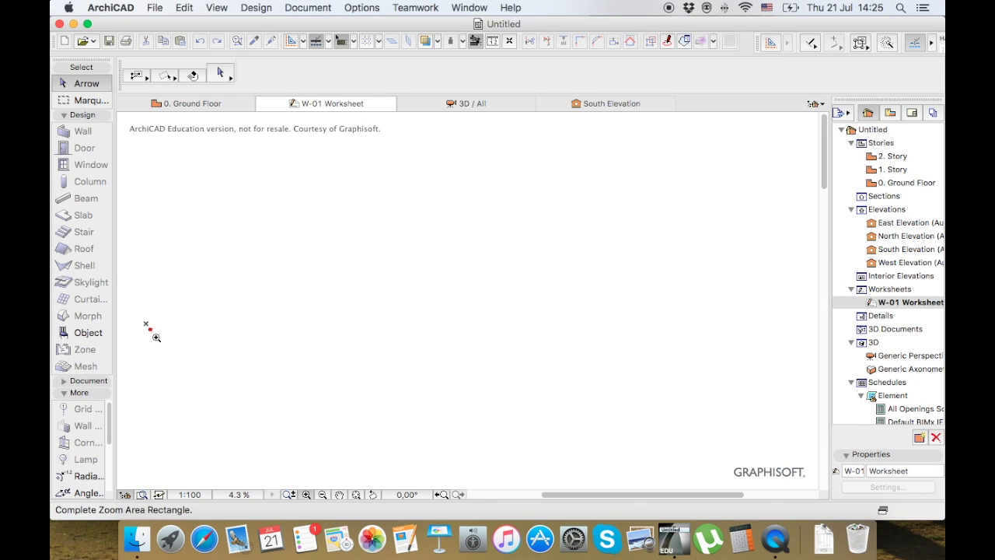
{"action": "left_click", "coordinate": [158, 337]}
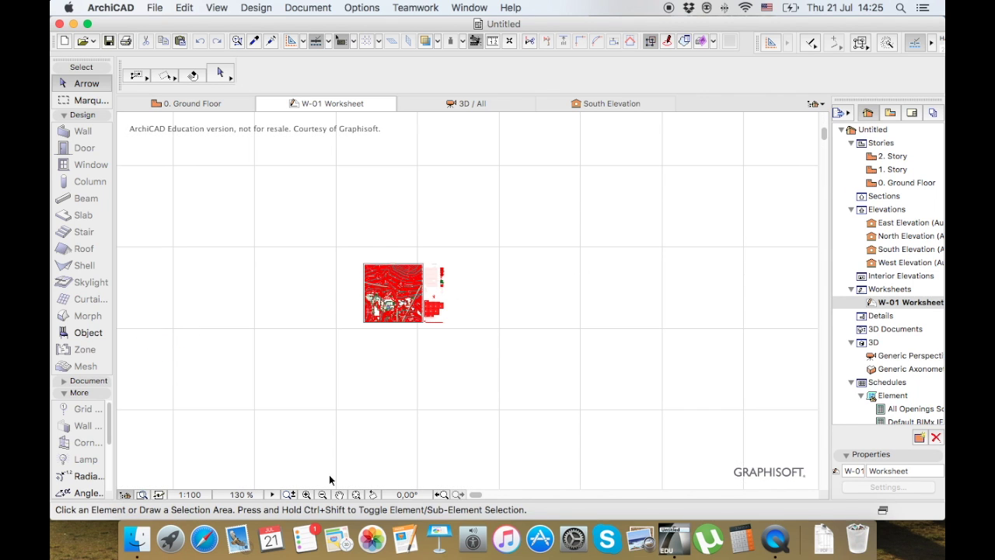
{"action": "left_click", "coordinate": [307, 493]}
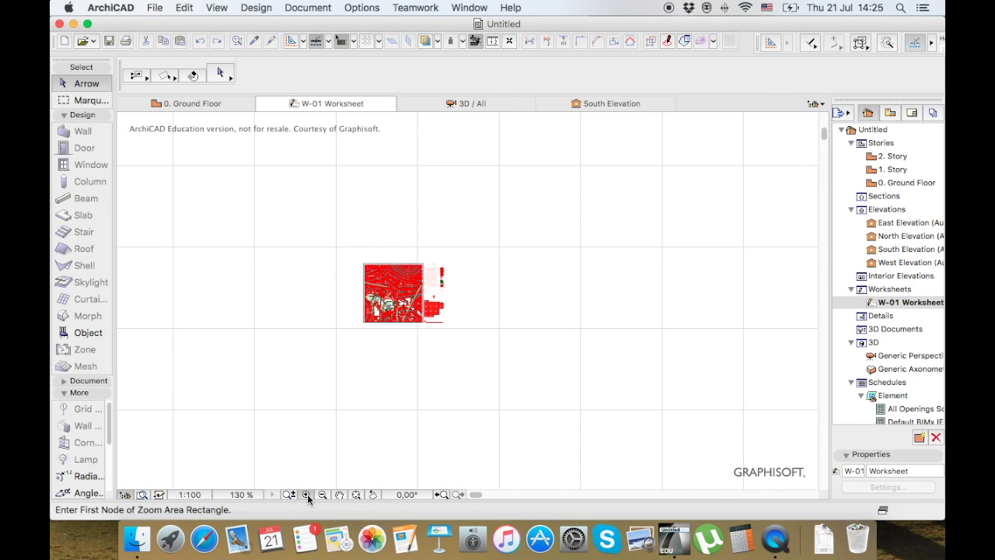
{"action": "left_click", "coordinate": [355, 256]}
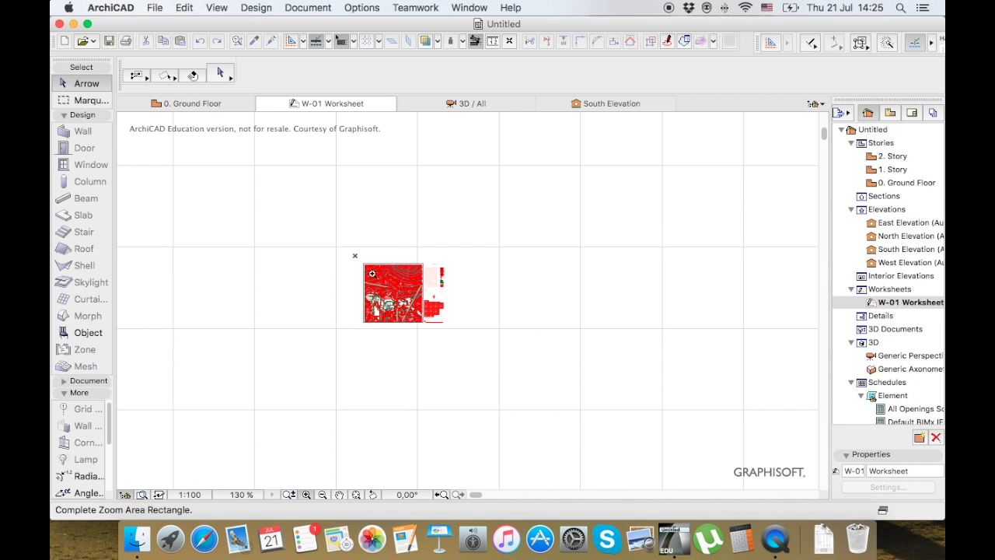
{"action": "left_click", "coordinate": [451, 341]}
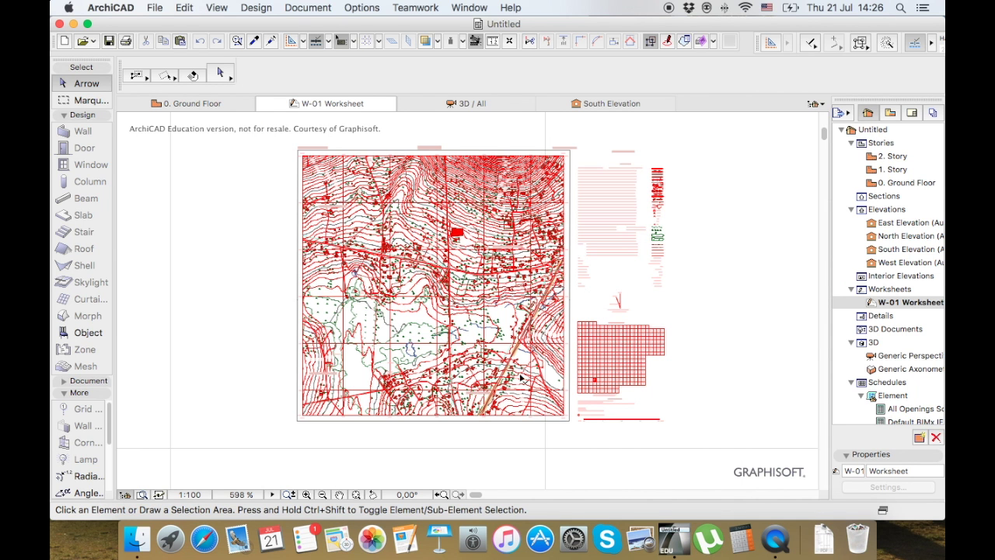
{"action": "scroll", "coordinate": [582, 425], "scroll_direction": "up", "scroll_amount": 4}
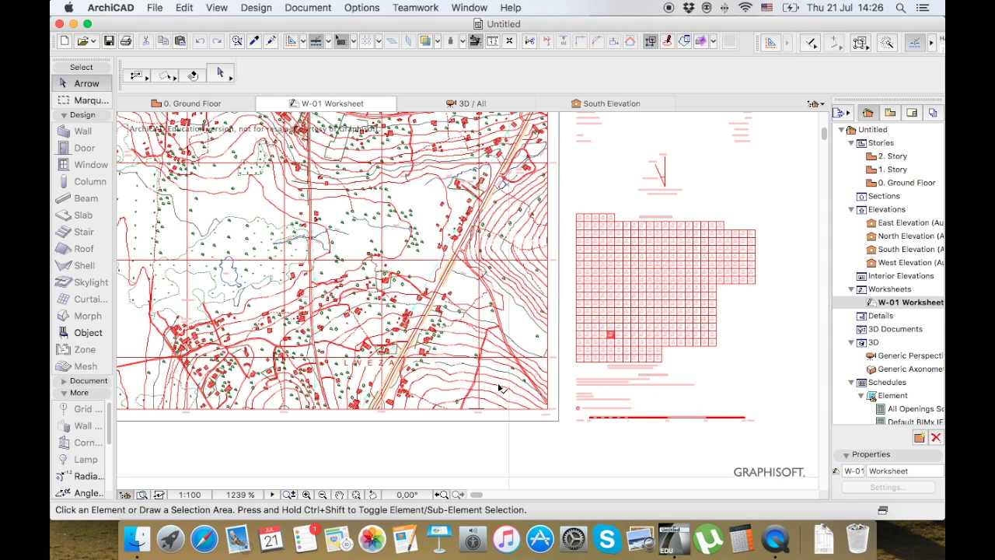
{"action": "left_click", "coordinate": [500, 387]}
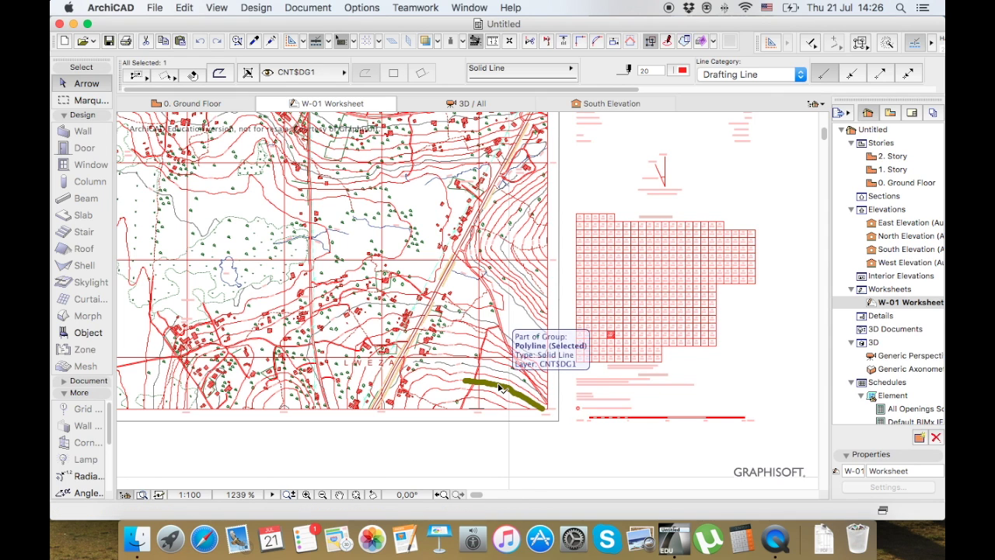
{"action": "left_click", "coordinate": [507, 440]}
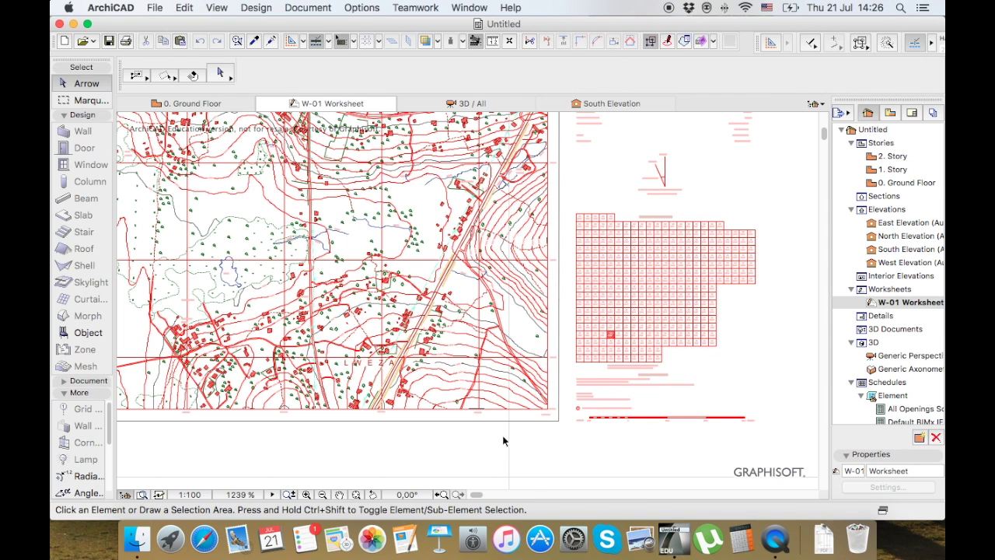
Switch the Suspend Groups setting for the merged drawing, with the map's metre scale bar in view.
{"action": "left_click", "coordinate": [860, 47]}
{"action": "scroll", "coordinate": [617, 433], "scroll_direction": "up", "scroll_amount": 5}
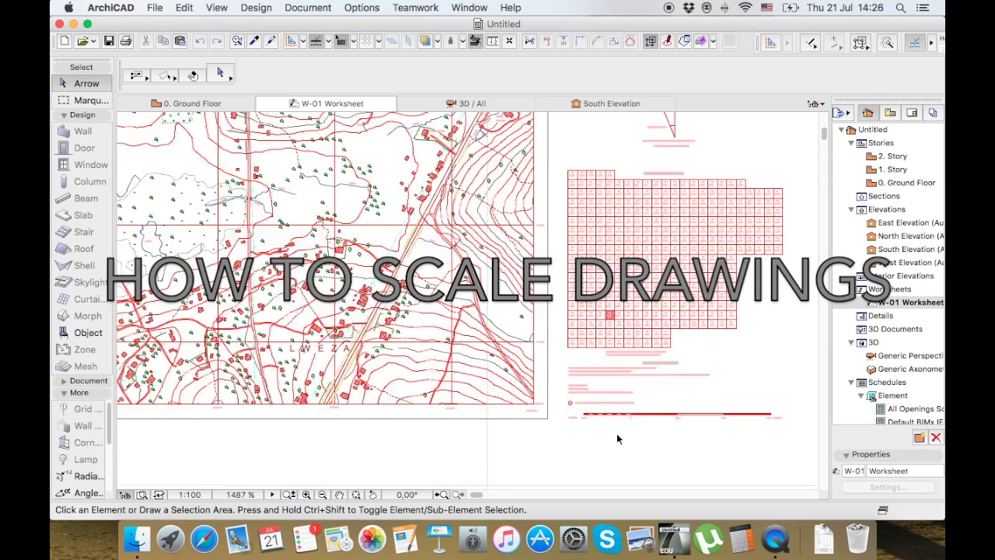
{"action": "scroll", "coordinate": [626, 438], "scroll_direction": "up", "scroll_amount": 3}
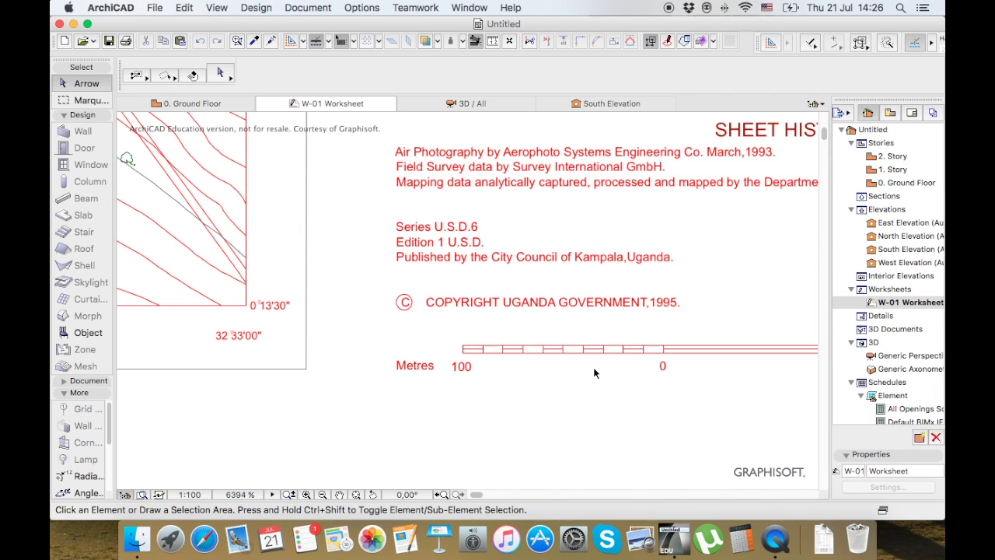
{"action": "scroll", "coordinate": [593, 370], "scroll_direction": "up", "scroll_amount": 4}
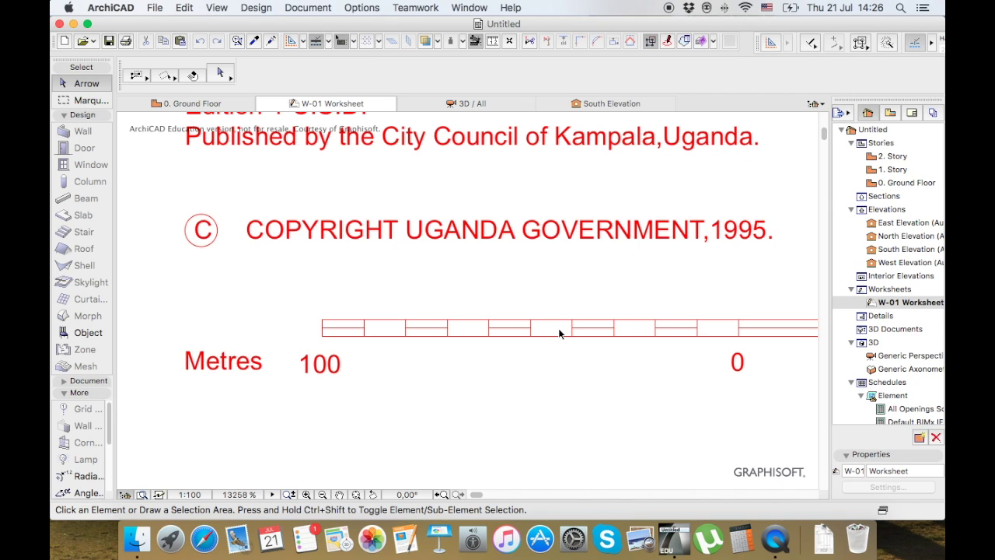
{"action": "left_click", "coordinate": [860, 44]}
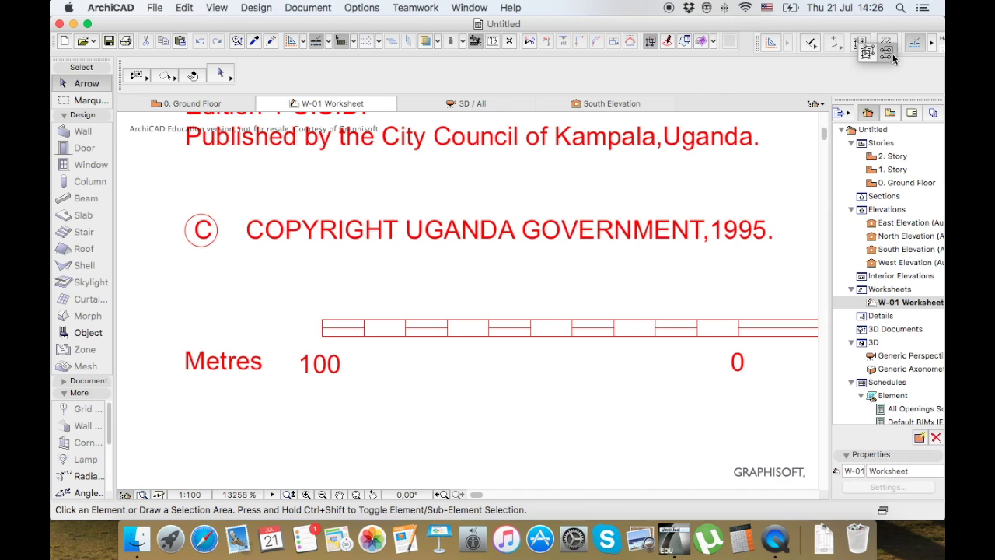
{"action": "left_click", "coordinate": [892, 57]}
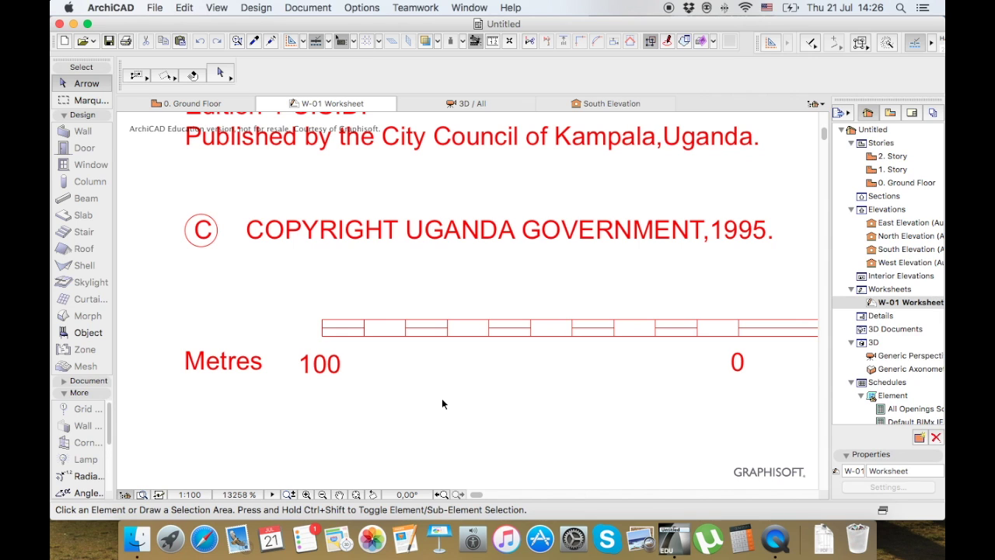
Resize the entire drawing graphically from the scale bar's 0 mark, making the distance to its 100 mark 100000.
{"action": "key", "text": "super+a"}
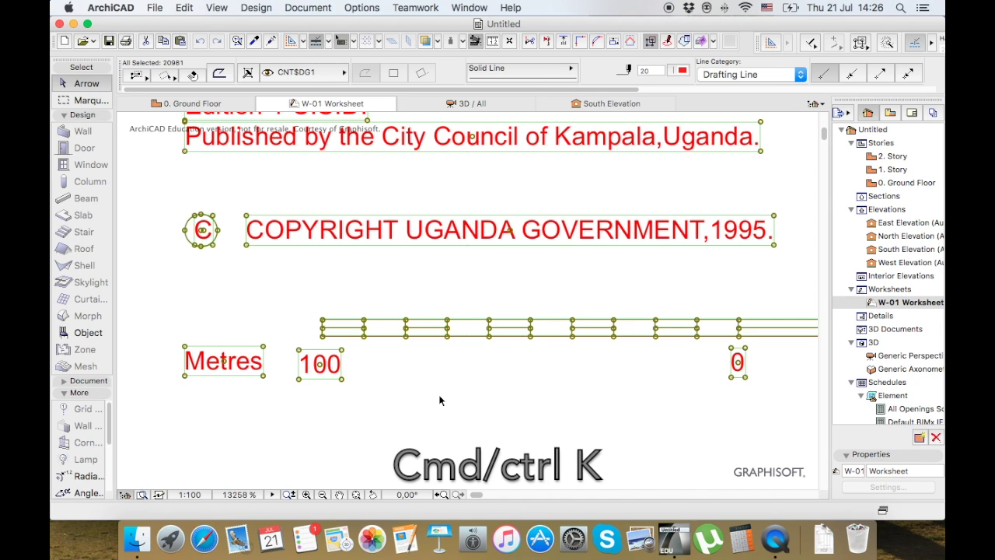
{"action": "key", "text": "super+k"}
{"action": "key", "text": "super+k"}
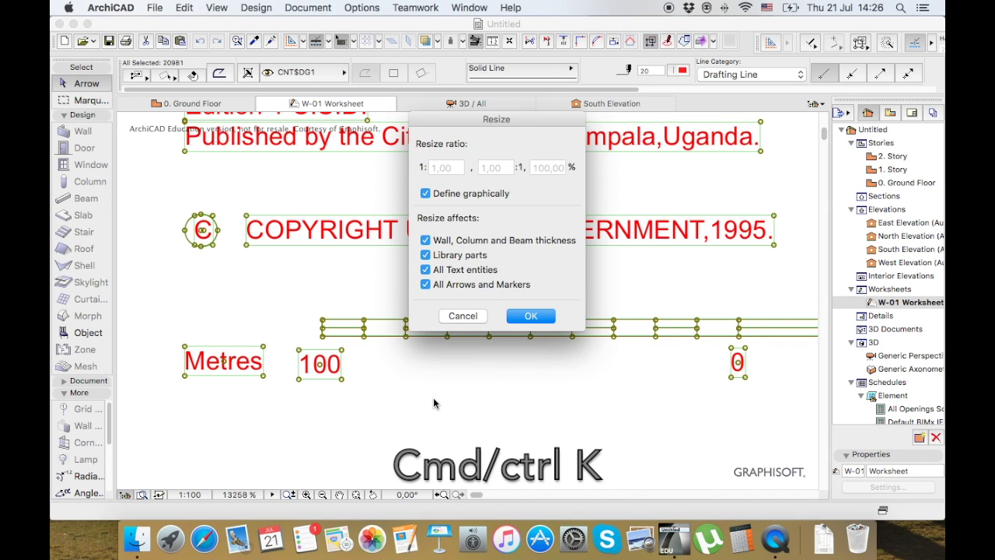
{"action": "left_click", "coordinate": [530, 317]}
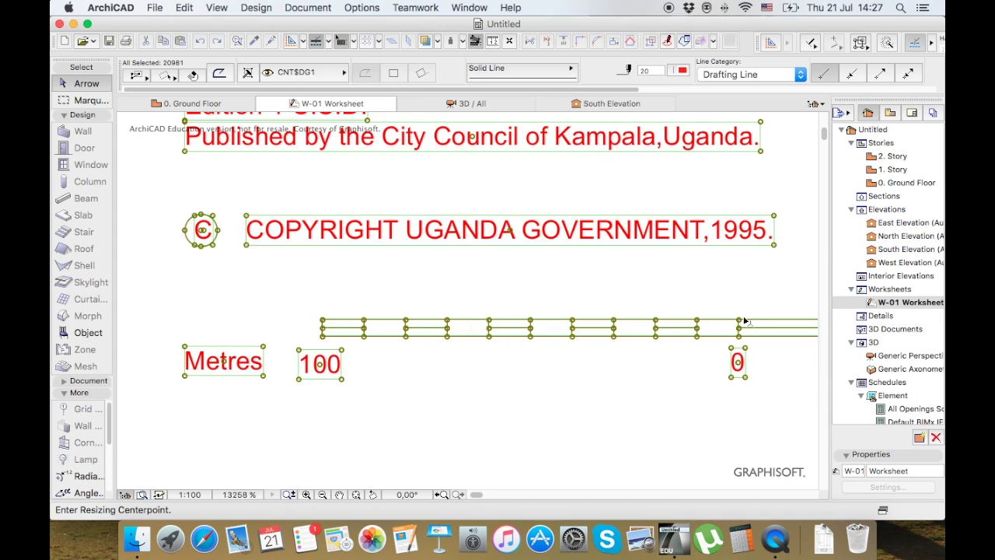
{"action": "left_click", "coordinate": [739, 323]}
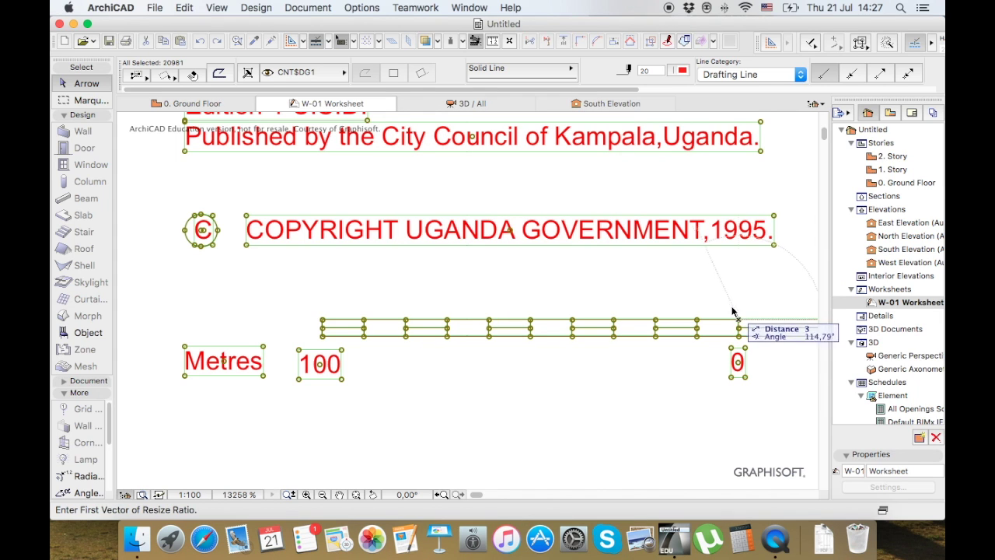
{"action": "left_click", "coordinate": [322, 321]}
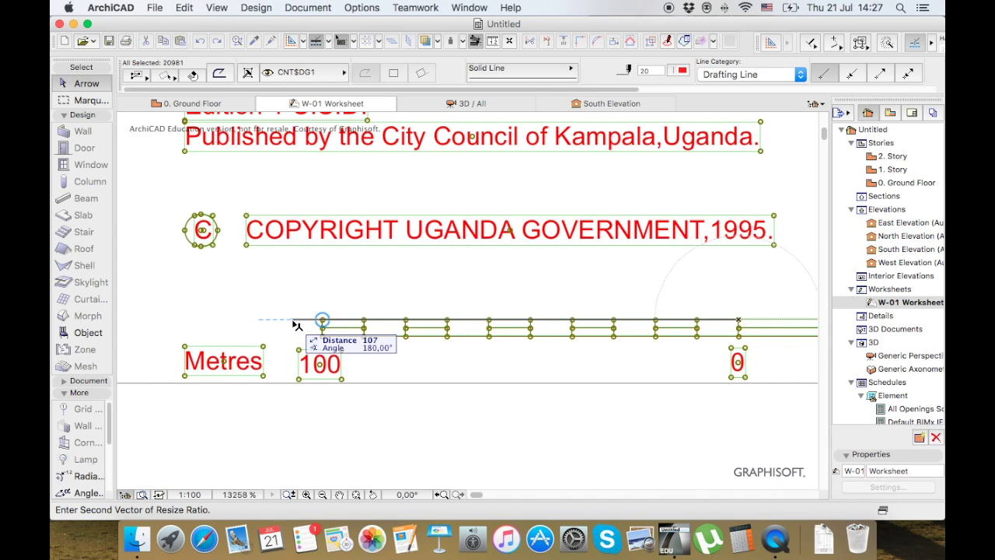
{"action": "type", "text": "100"}
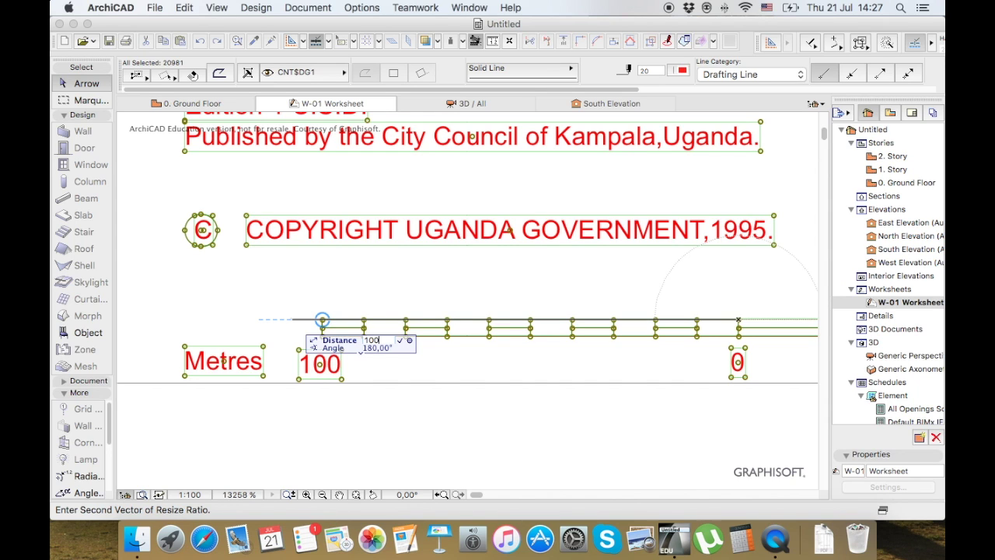
{"action": "type", "text": "000"}
{"action": "key", "text": "Return"}
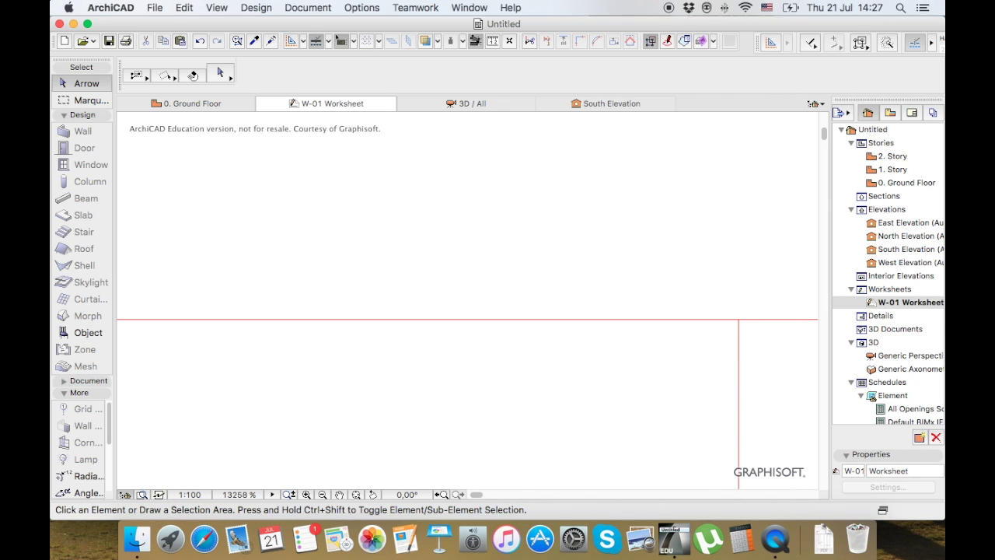
Fit the resized drawing in the view and examine the whole map.
{"action": "left_click", "coordinate": [356, 494]}
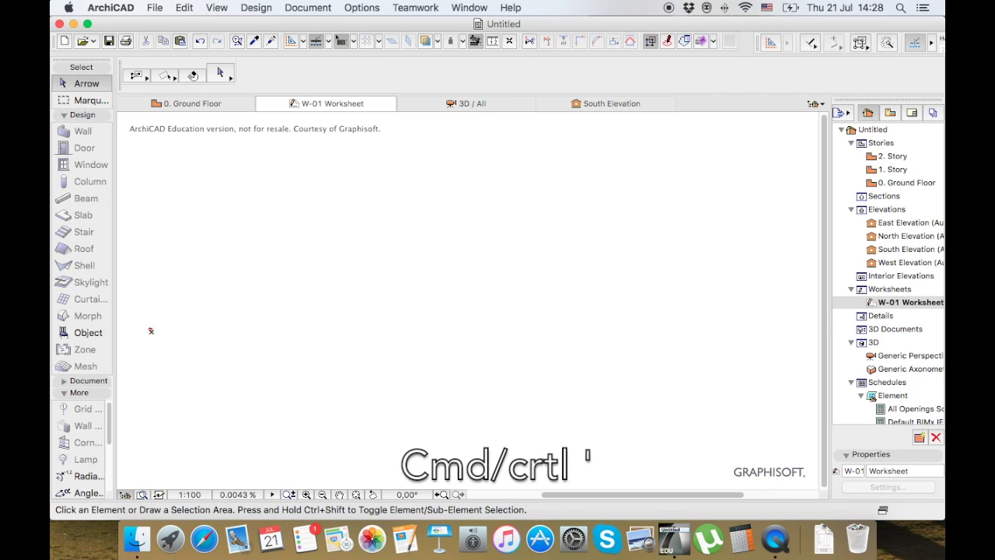
{"action": "key", "text": "super+apostrophe"}
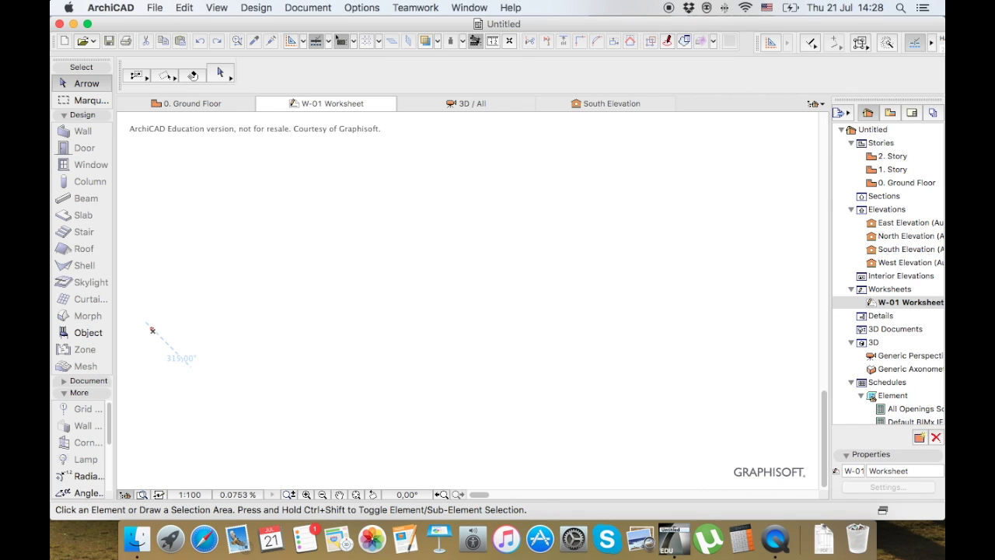
{"action": "scroll", "coordinate": [417, 180], "scroll_direction": "up", "scroll_amount": 2}
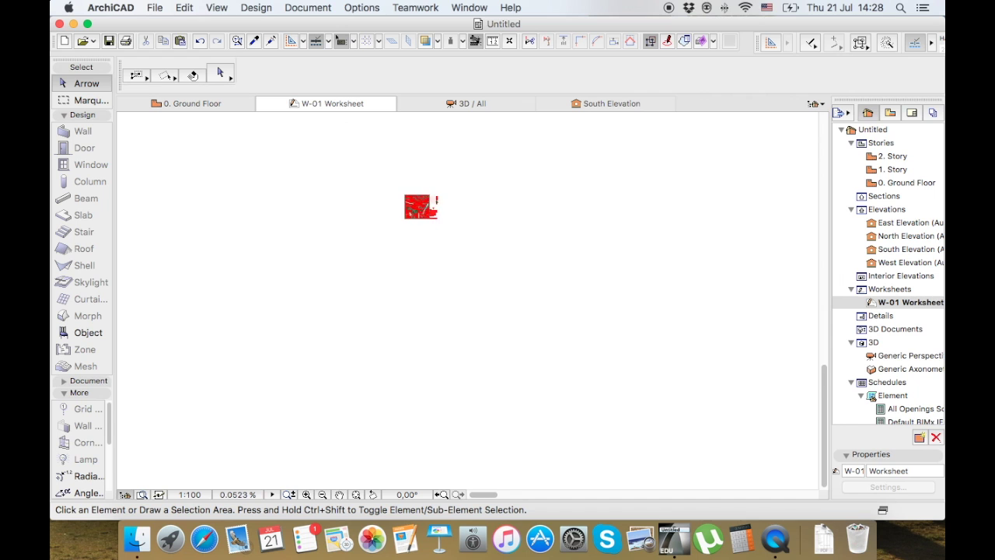
{"action": "scroll", "coordinate": [420, 208], "scroll_direction": "up", "scroll_amount": 10}
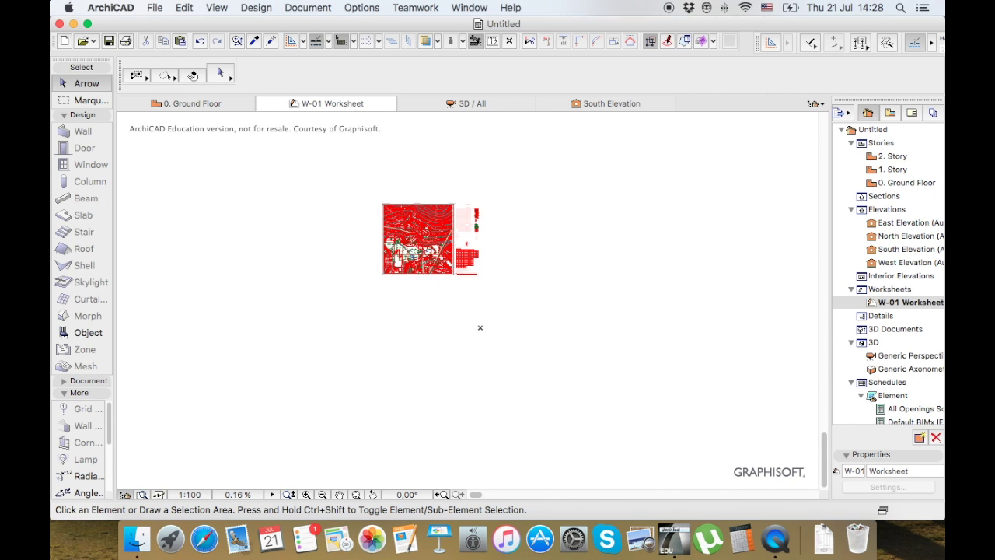
{"action": "scroll", "coordinate": [422, 210], "scroll_direction": "up", "scroll_amount": 4}
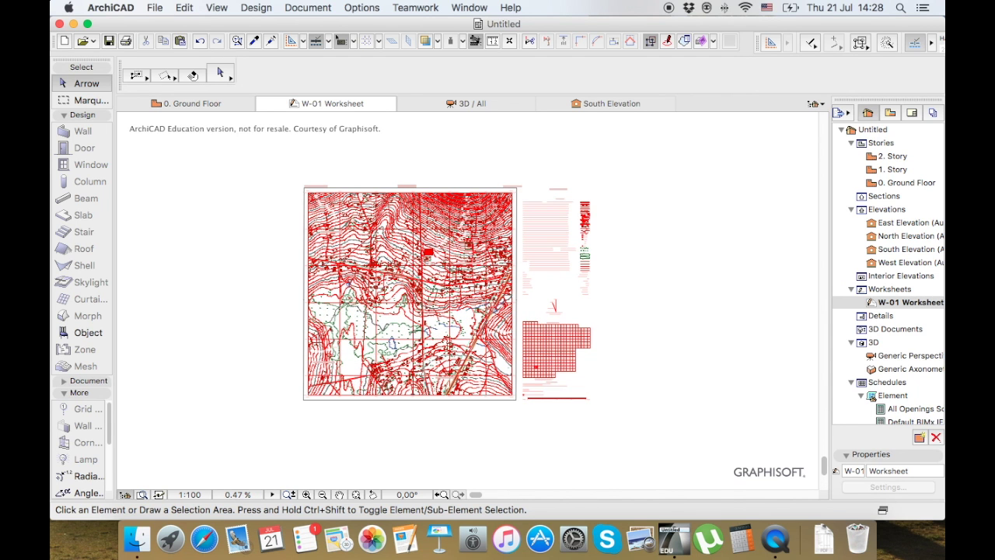